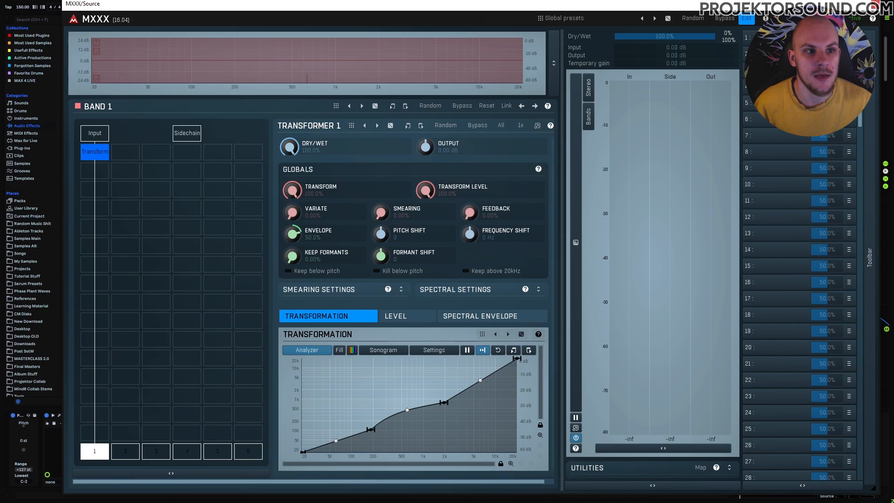
- Open MXXX's Multiparameter 1 bank settings, linked to five Transformer curve-point parameters
click(776, 38)
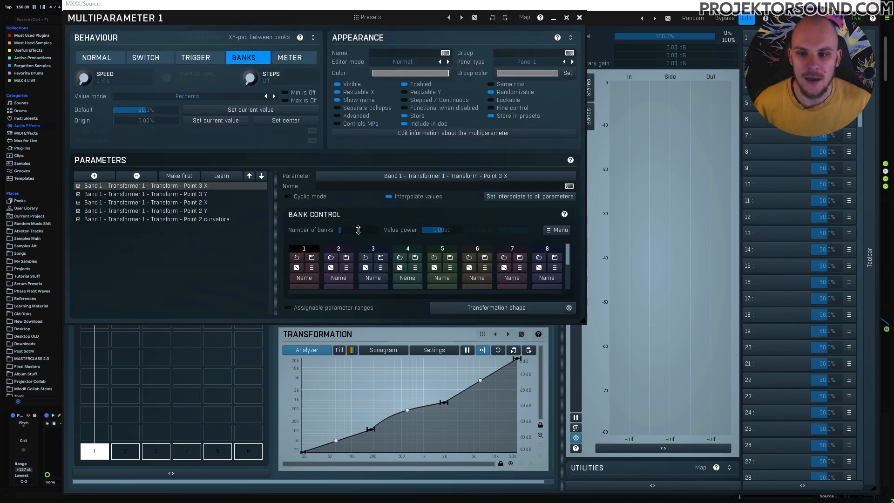
- Review the linked transform points, bend the 200 Hz–2 kHz curve upward, and reveal the stored bank values
click(128, 196)
click(147, 204)
click(163, 212)
click(164, 218)
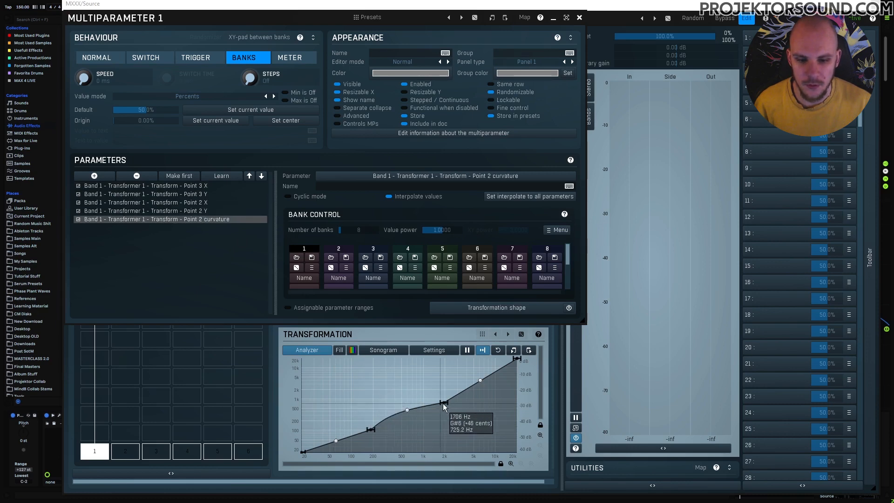
drag(412, 414, 406, 409)
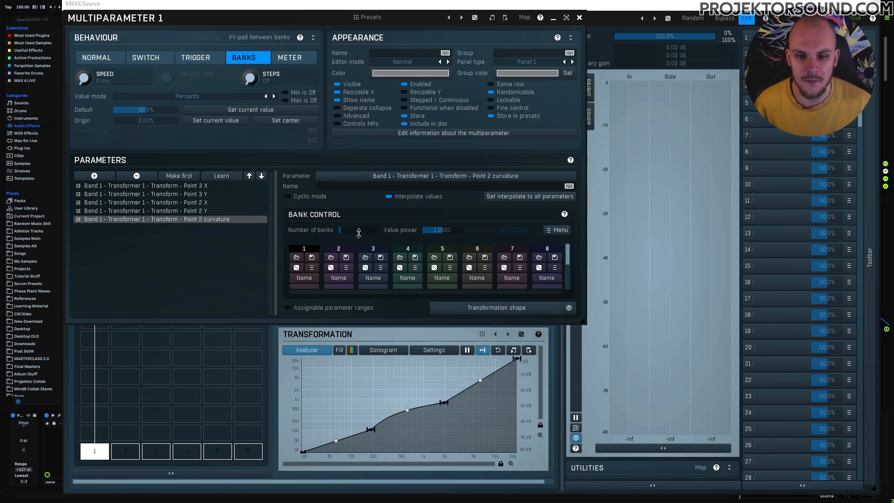
drag(583, 321, 586, 370)
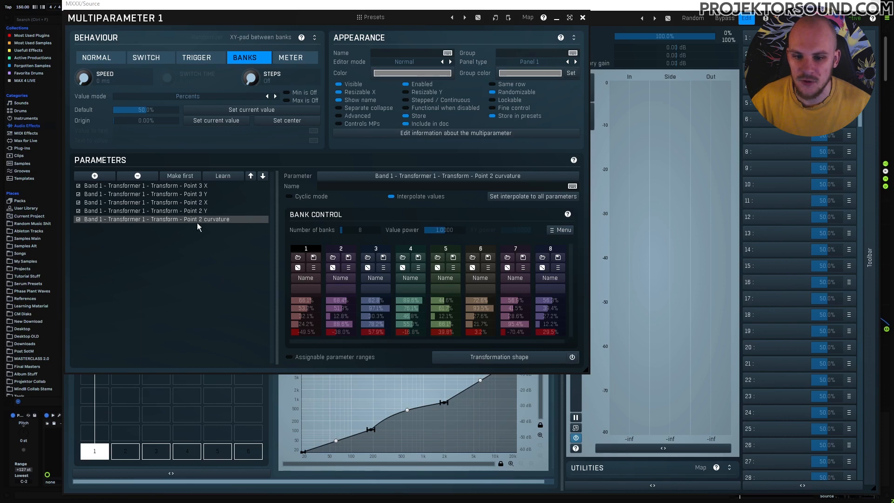
- Morph Multiparameter 1 from bank 4 to bank 1, inspect Point 3 parameters, and shrink the window
click(206, 186)
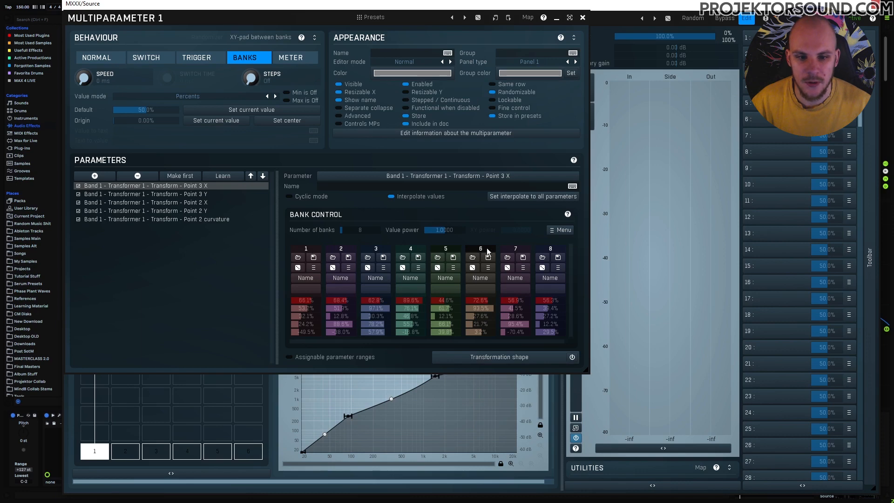
drag(825, 38, 812, 37)
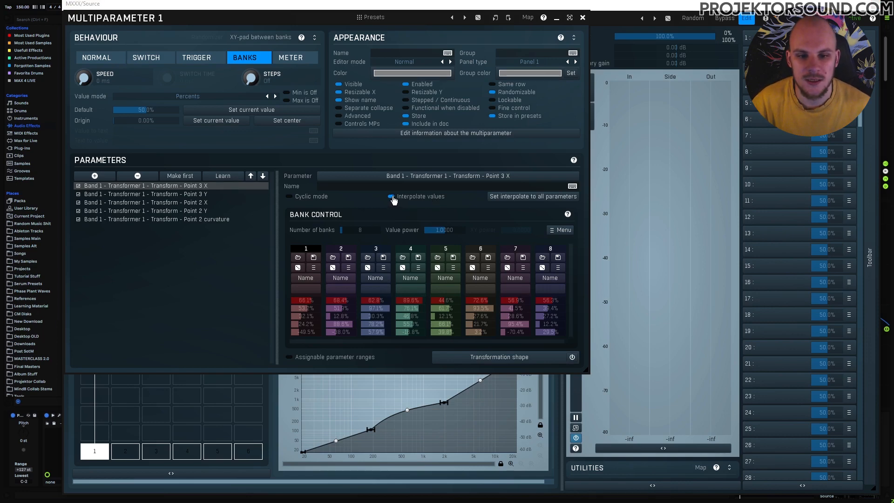
click(150, 194)
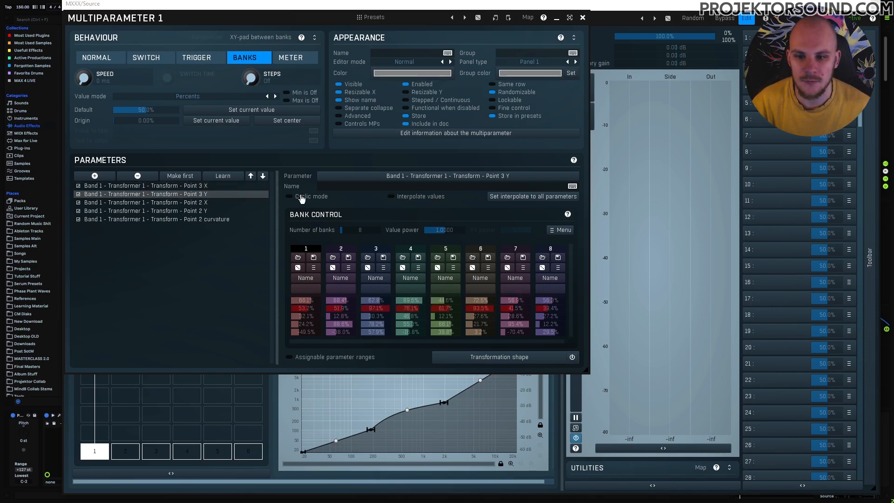
click(182, 203)
click(205, 211)
click(206, 219)
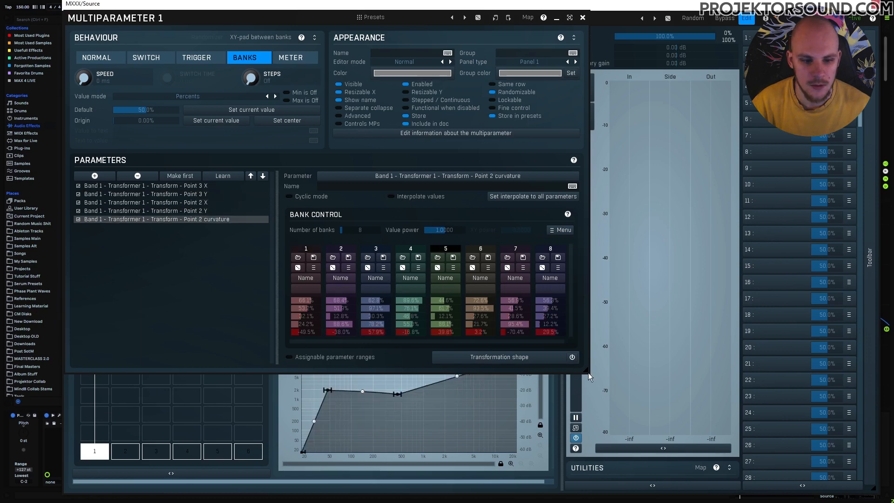
drag(584, 369, 589, 321)
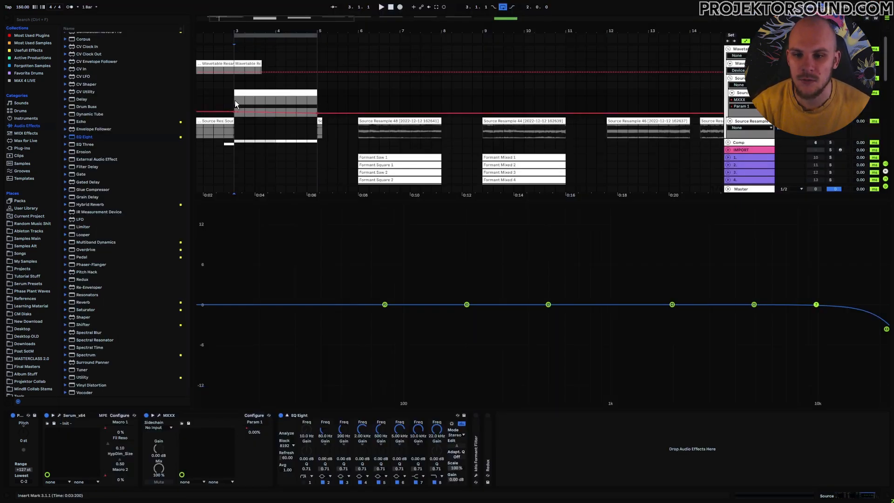
- Play and record the transformed sound into the clip Source Resample 157, then show its details
key(space)
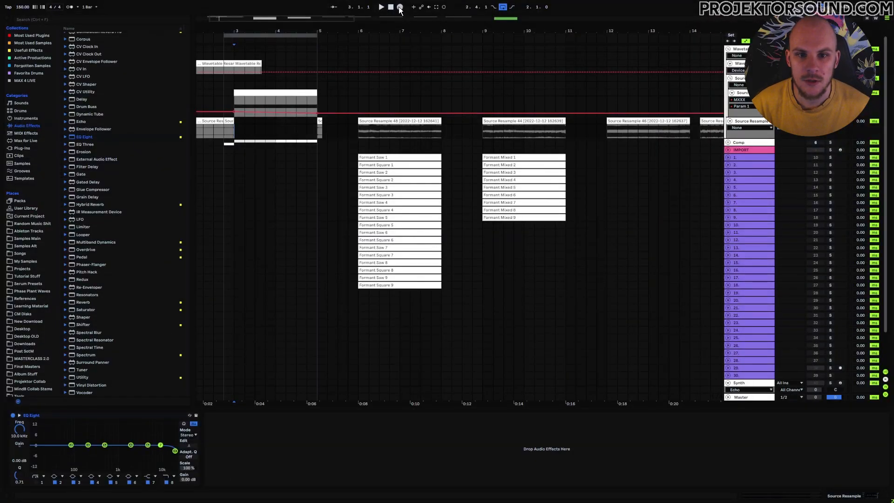
click(400, 8)
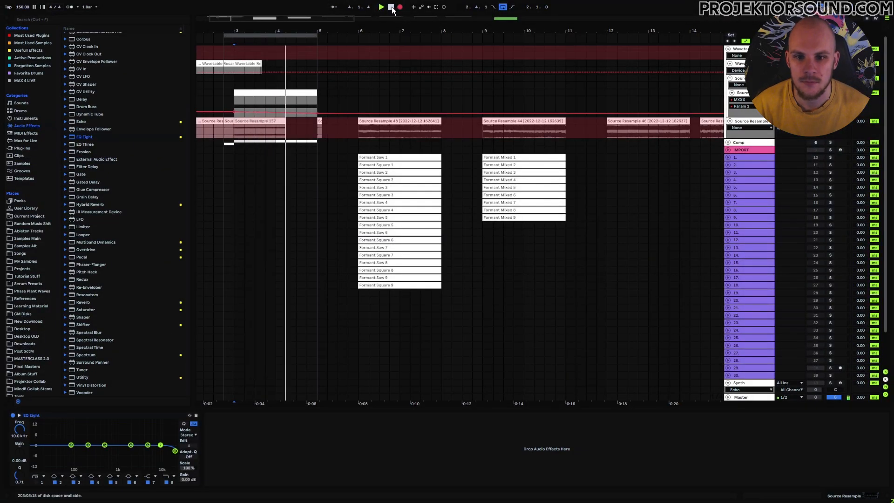
click(391, 7)
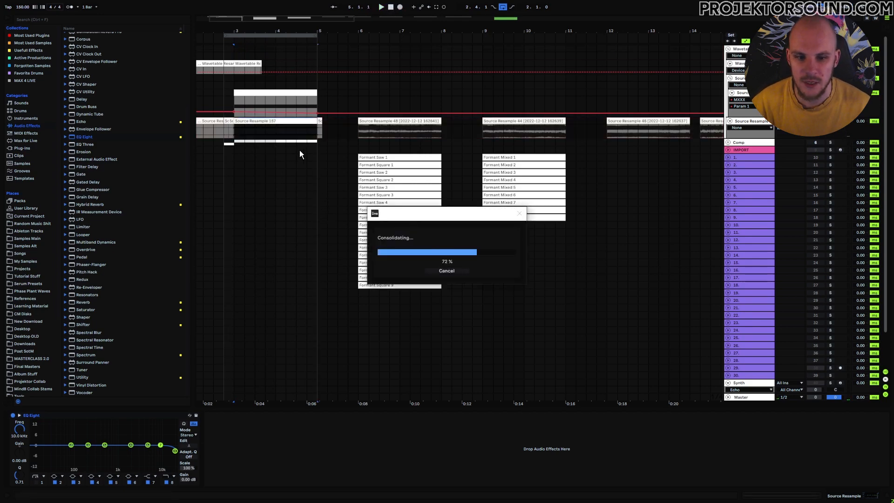
double_click(274, 121)
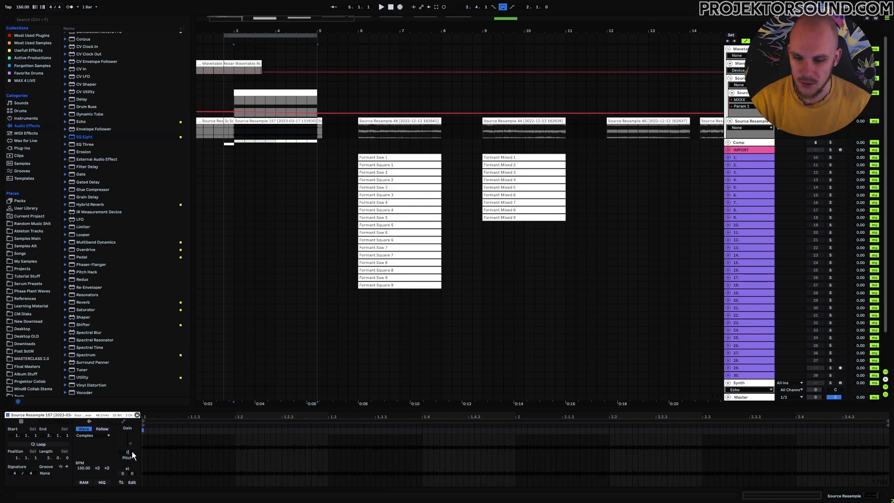
right_click(239, 123)
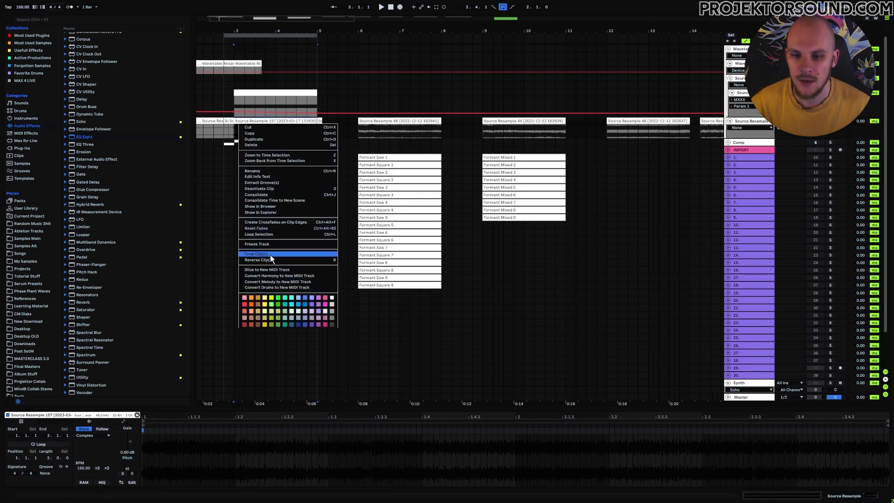
- Crop Source Resample 157 and bring Phase Plant into view on the Wavetable Resample track
click(257, 255)
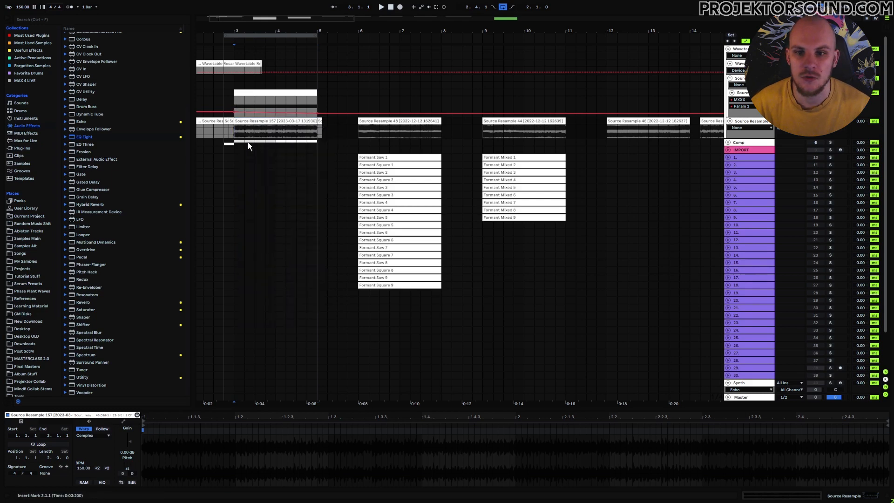
right_click(291, 122)
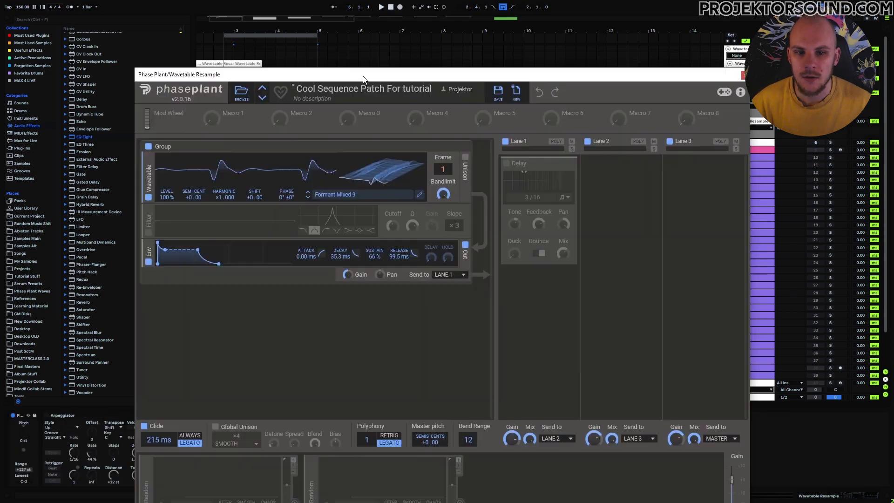
drag(362, 76, 343, 155)
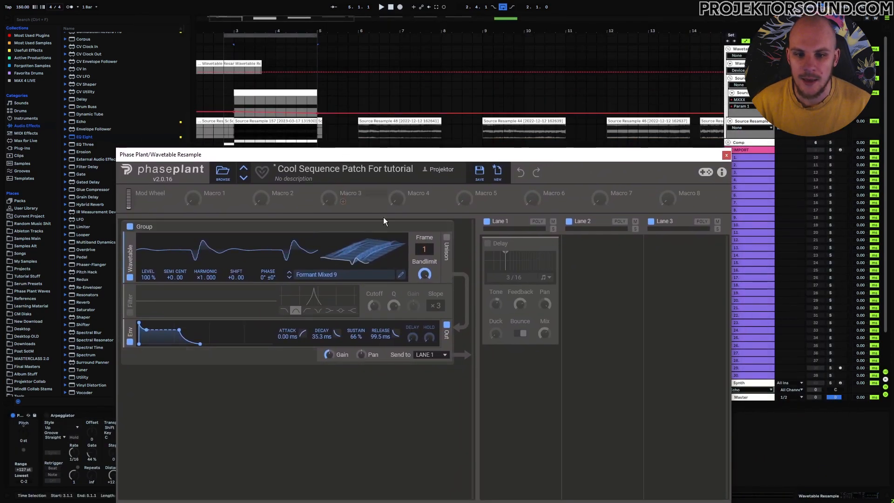
- Load Source Resample 157 into Phase Plant's Wavetable Editor as the source sample and edit the root pitch
click(401, 274)
drag(339, 36, 482, 26)
drag(255, 130, 563, 170)
drag(529, 24, 362, 37)
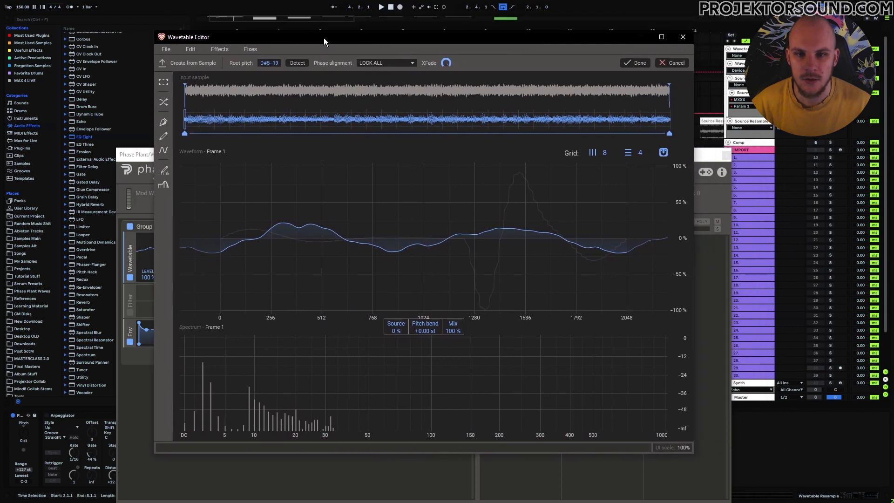
drag(313, 38, 307, 94)
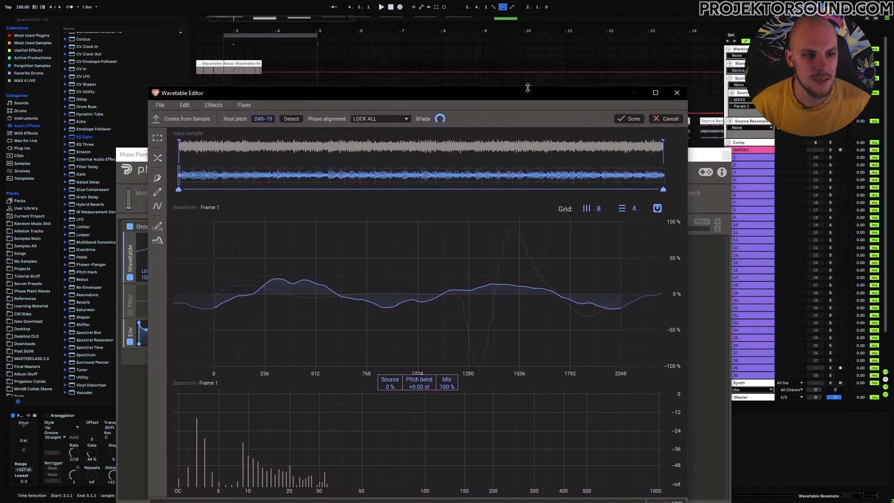
drag(511, 90, 736, 41)
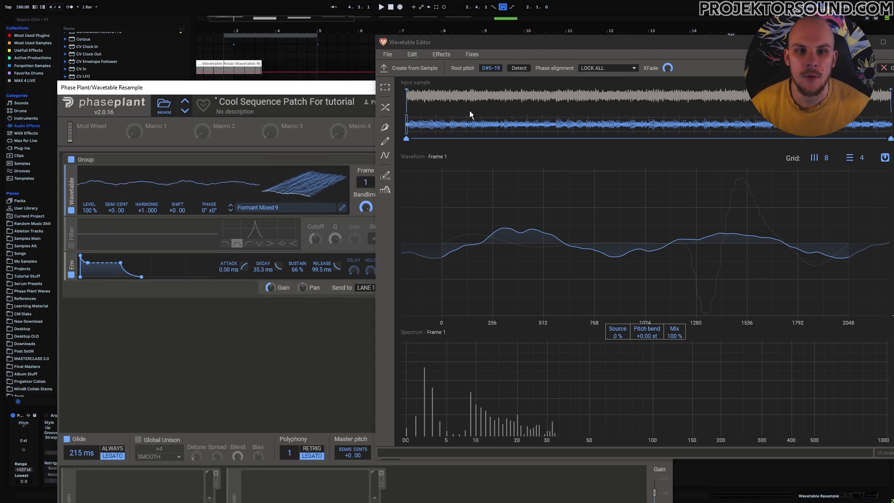
click(493, 68)
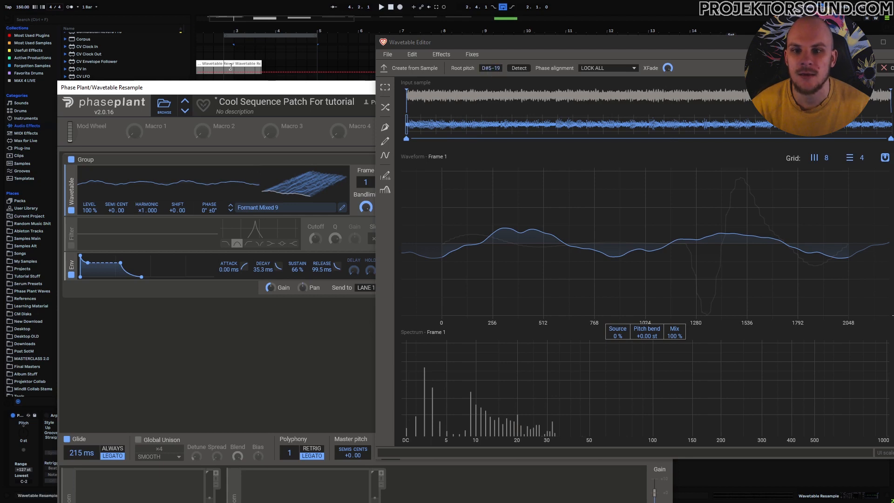
double_click(490, 68)
- Set the root pitch to C0 and try NAIVE phase alignment while sweeping the frames
text(C0)
key(Return)
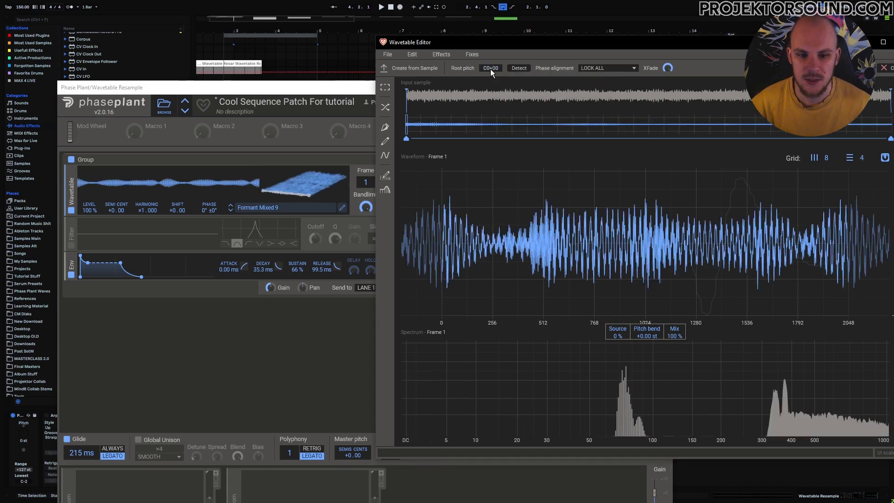
mouse_move(365, 182)
mouse_down()
mouse_move(366, 112)
mouse_move(365, 182)
mouse_up()
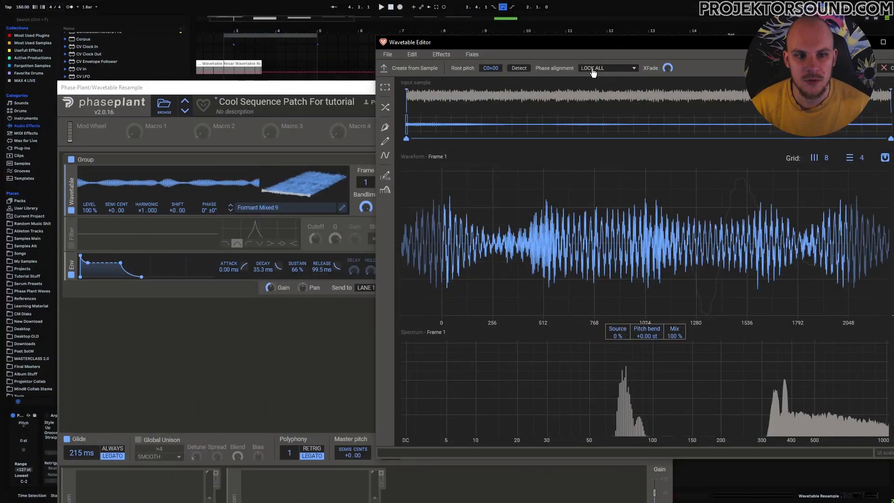
click(593, 68)
click(594, 85)
mouse_move(366, 182)
mouse_down()
mouse_move(365, 111)
mouse_move(366, 178)
mouse_up()
- Compare CORRELATE and LOCK FUNDAMENTAL phase alignment while scrubbing through the frames
click(592, 68)
click(591, 92)
click(607, 68)
click(607, 95)
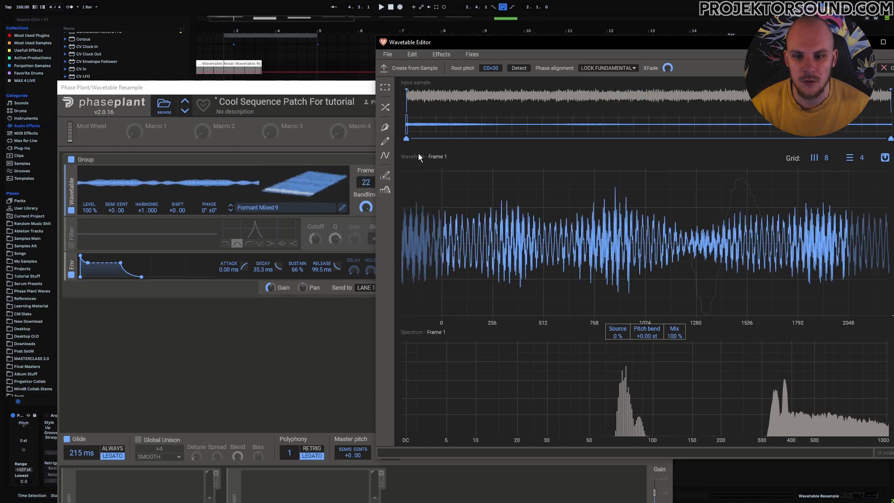
mouse_move(366, 185)
mouse_down()
mouse_move(365, 131)
mouse_move(368, 184)
mouse_up()
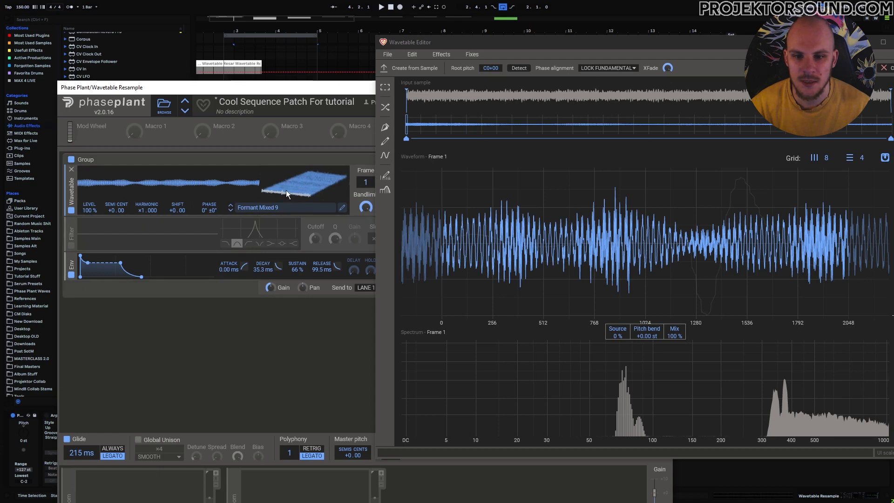
- Switch phase alignment to LOCK ALL and scan the early wavetable frames
click(607, 68)
click(605, 87)
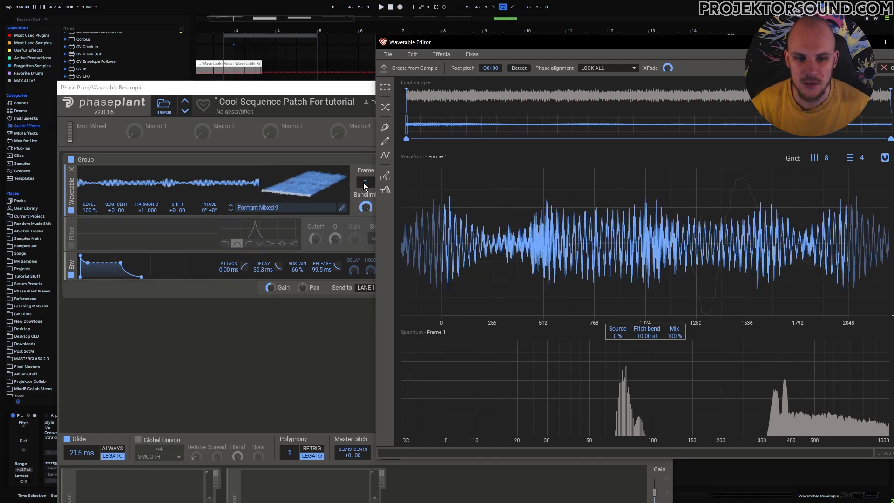
mouse_move(364, 186)
mouse_down()
mouse_move(365, 122)
mouse_move(364, 187)
mouse_up()
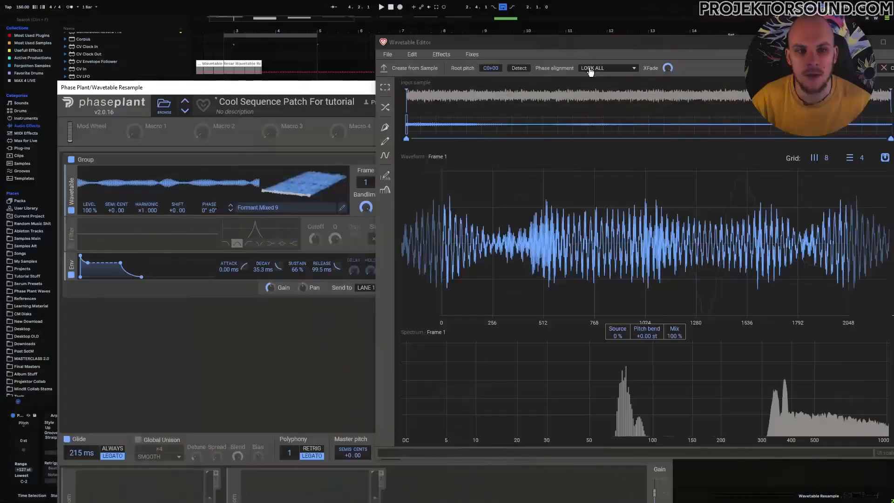
click(607, 68)
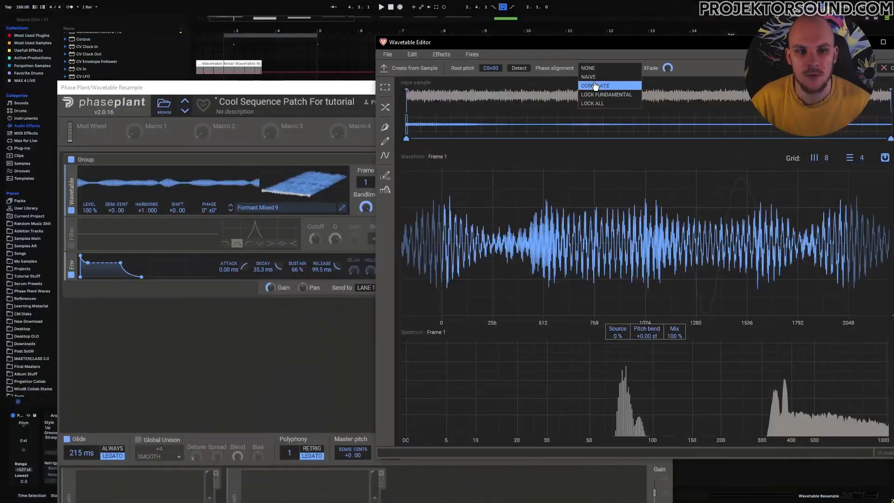
click(595, 84)
- Sweep through all 256 frames, then apply Normalize Frame Peak to the wavetable
drag(363, 181, 363, 135)
drag(365, 182, 366, 298)
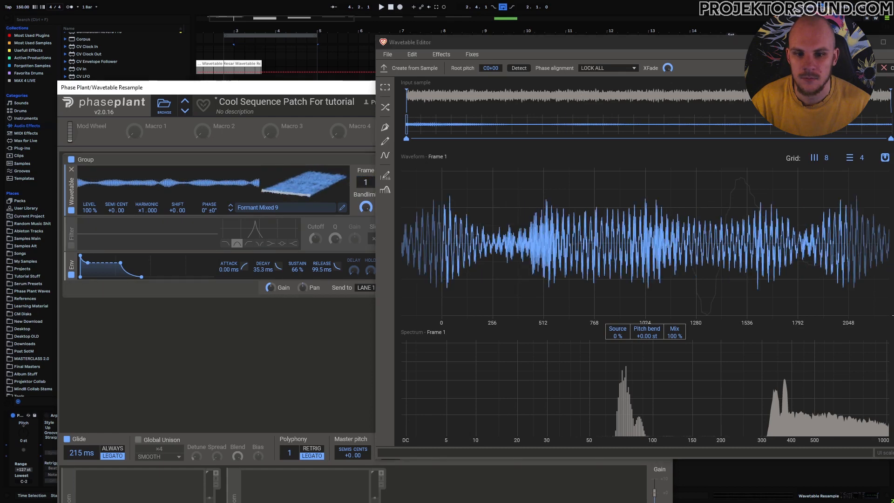
drag(365, 182, 366, 299)
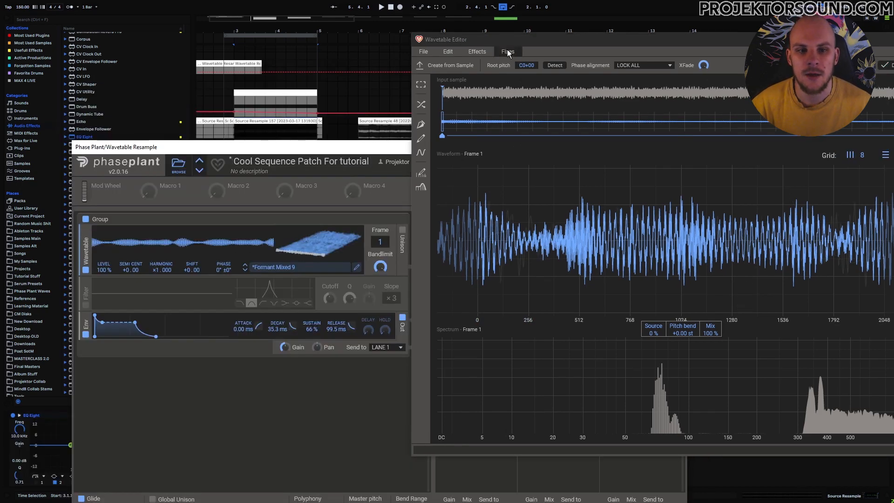
click(507, 52)
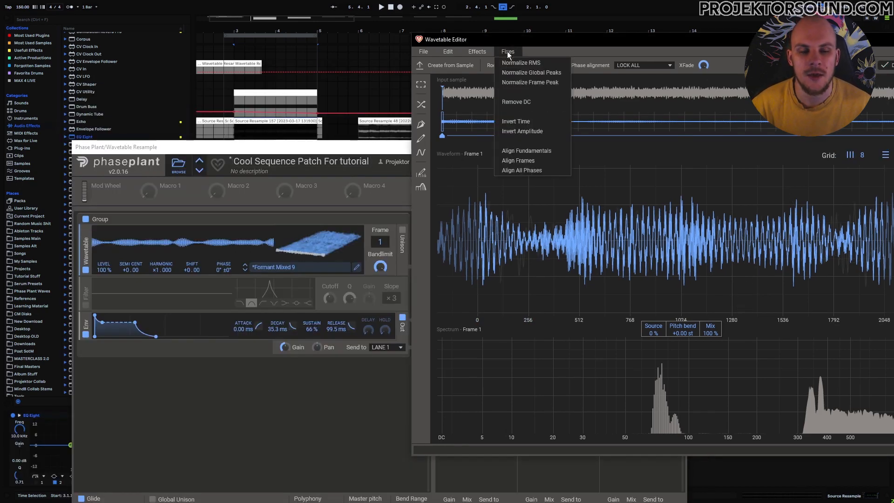
click(534, 84)
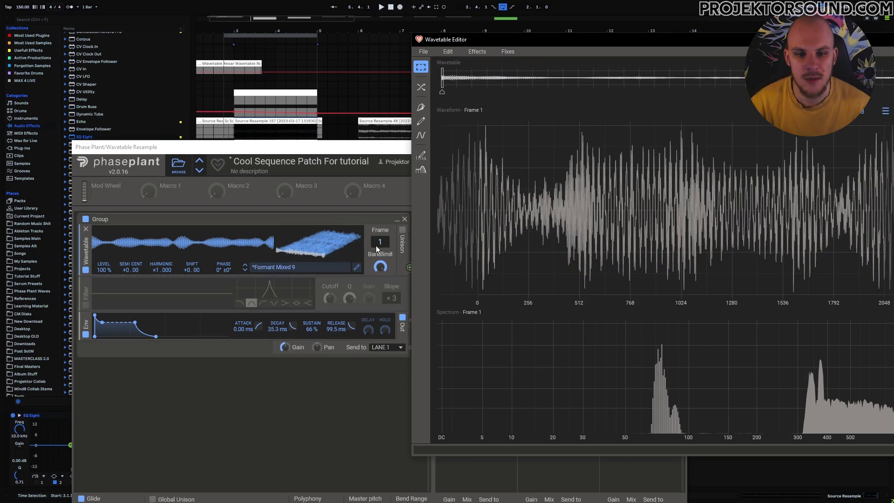
drag(380, 243, 380, 270)
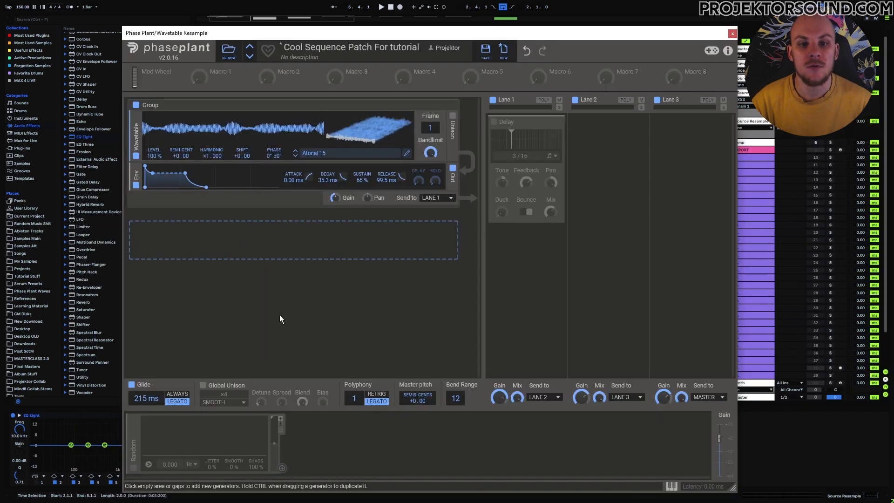
- Enable the Random modulator, route it to the wavetable Frame, and switch on the Delay
click(134, 468)
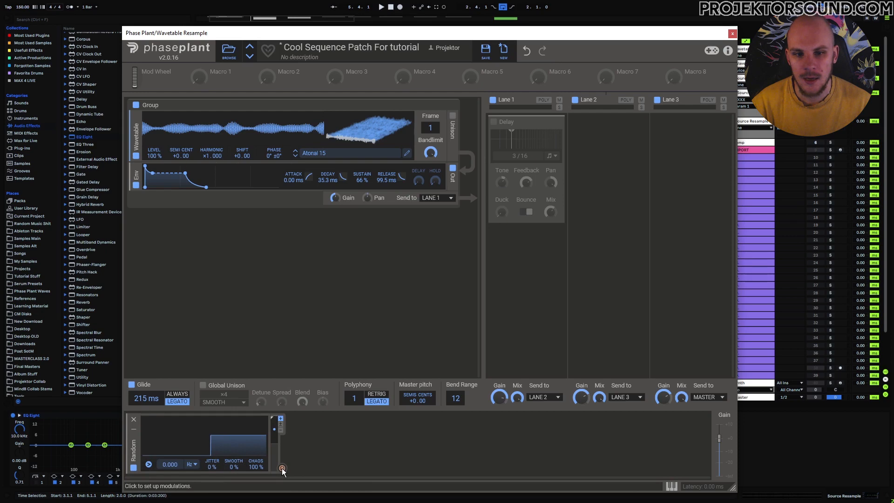
drag(281, 467, 430, 127)
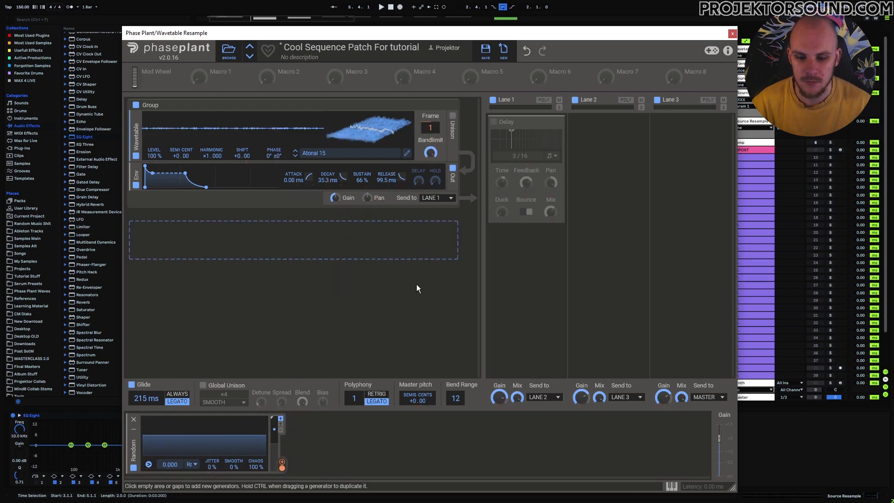
click(494, 125)
drag(373, 35, 420, 148)
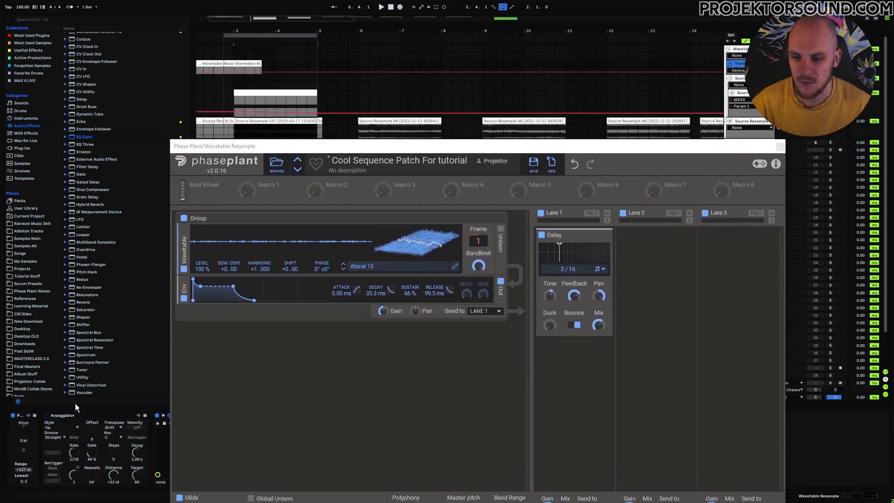
- Turn on the Arpeggiator and raise the Phase Plant window to show its lower panels
click(47, 415)
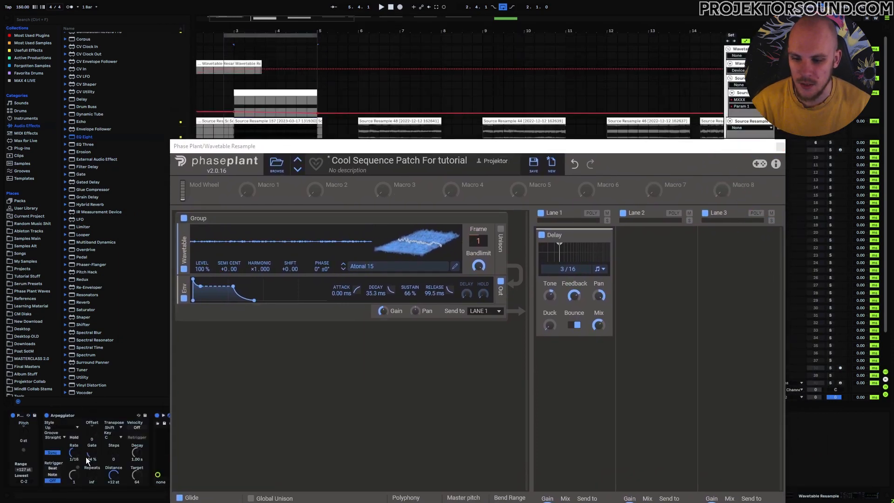
drag(379, 147, 386, 21)
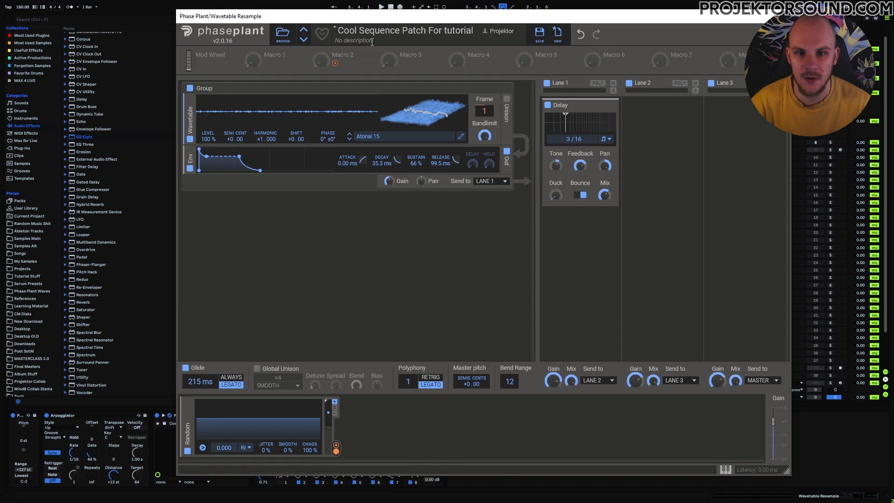
drag(377, 16, 375, 21)
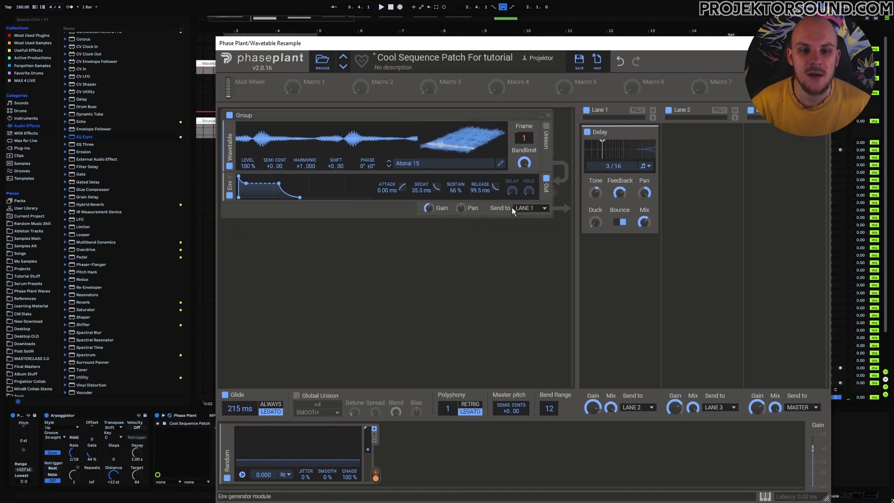
- Import the resampled Live clip as the wavetable with root pitch C2, then close the editor
click(500, 166)
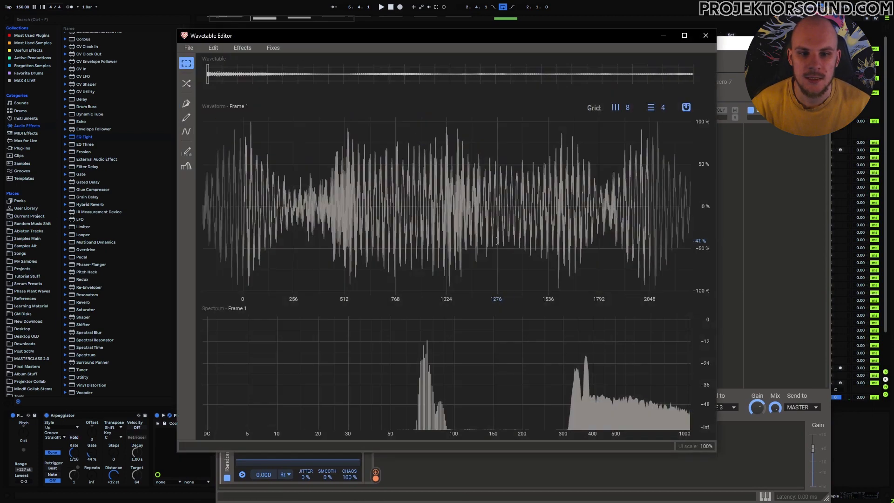
drag(278, 43, 392, 34)
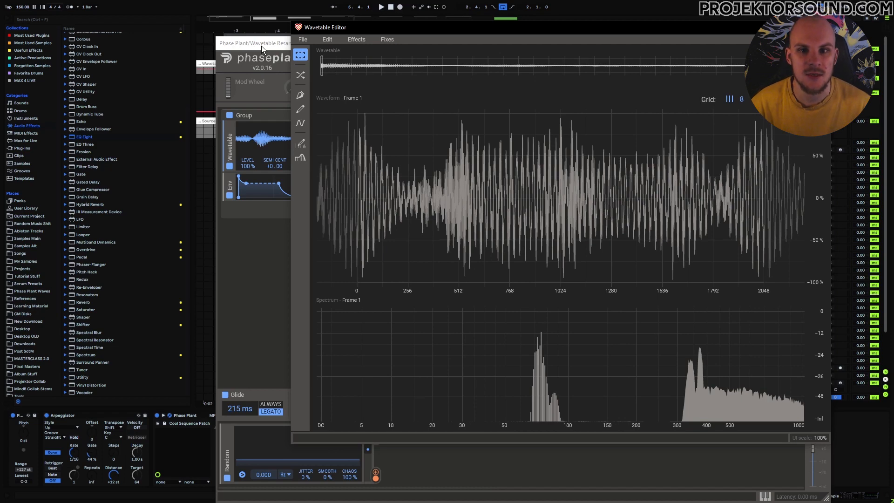
drag(262, 121, 507, 169)
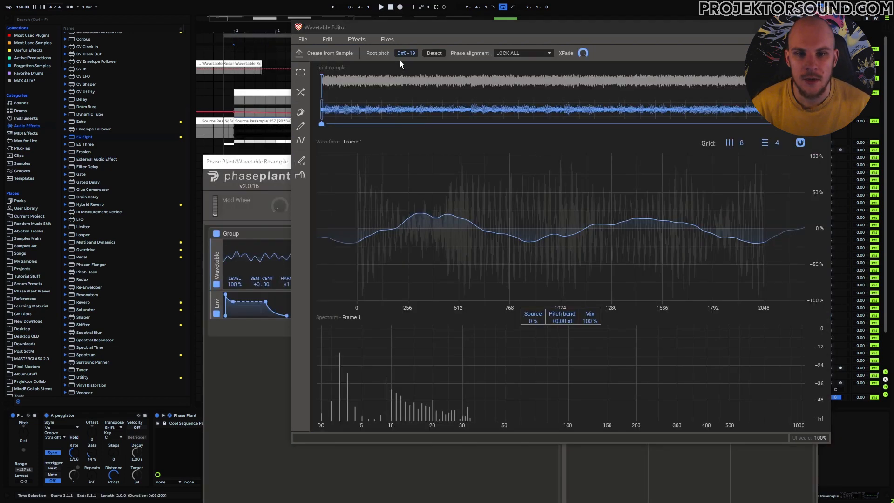
double_click(405, 55)
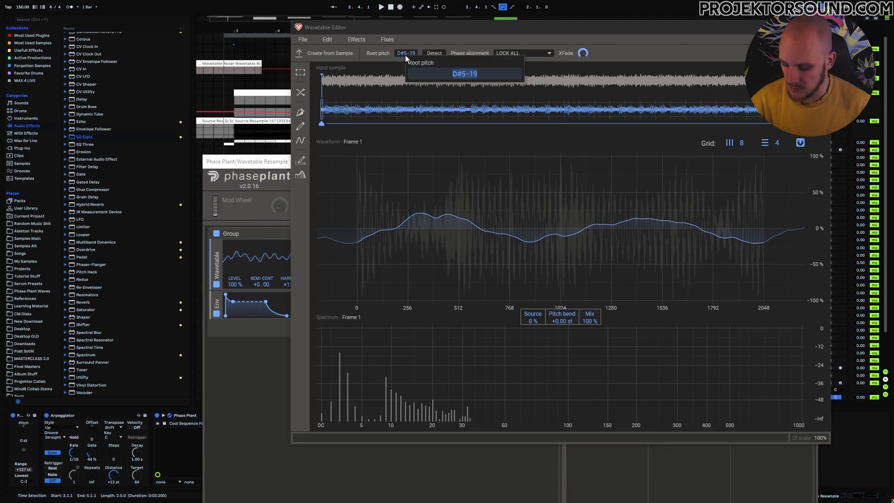
text(C2)
key(Return)
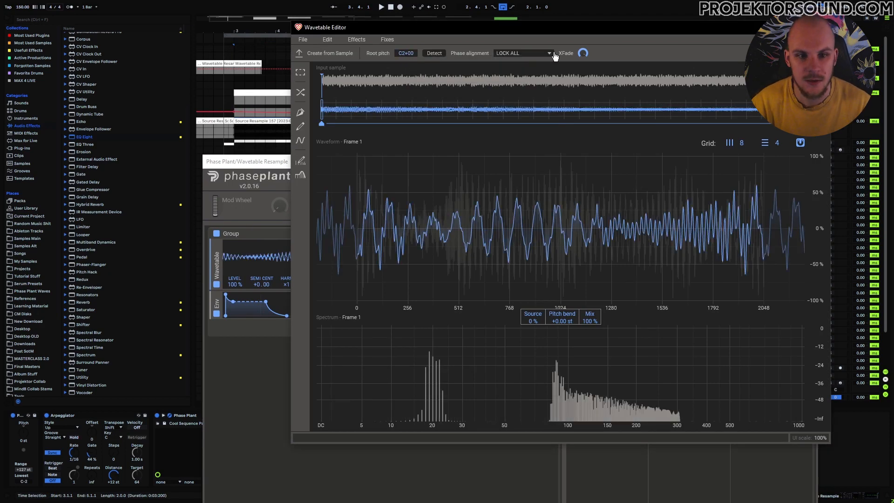
click(437, 129)
click(820, 28)
drag(393, 162, 371, 34)
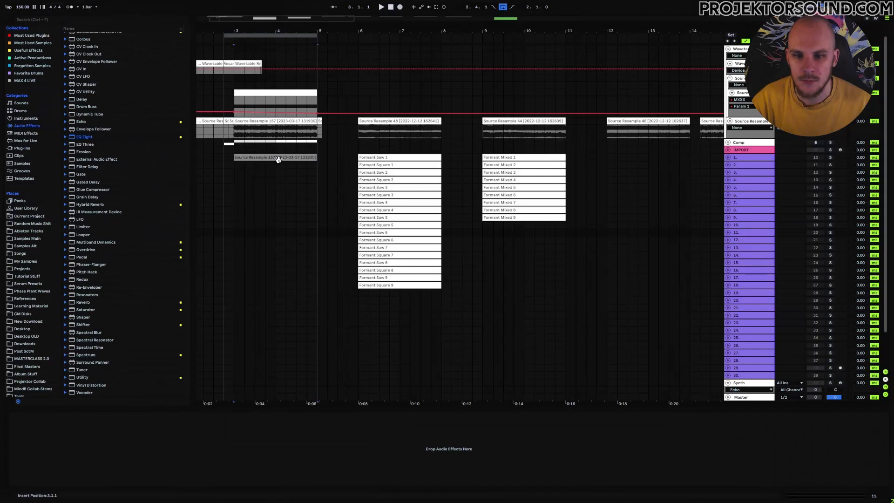
- Raise the Source Resample 157 clip's automation, with the bar 3 point at 0.34, and record a new resample
click(278, 160)
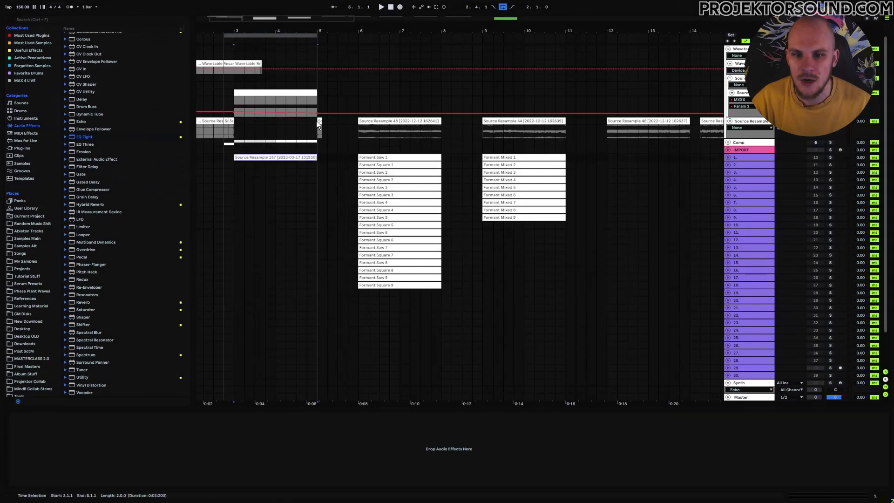
drag(318, 114, 317, 108)
drag(235, 112, 237, 112)
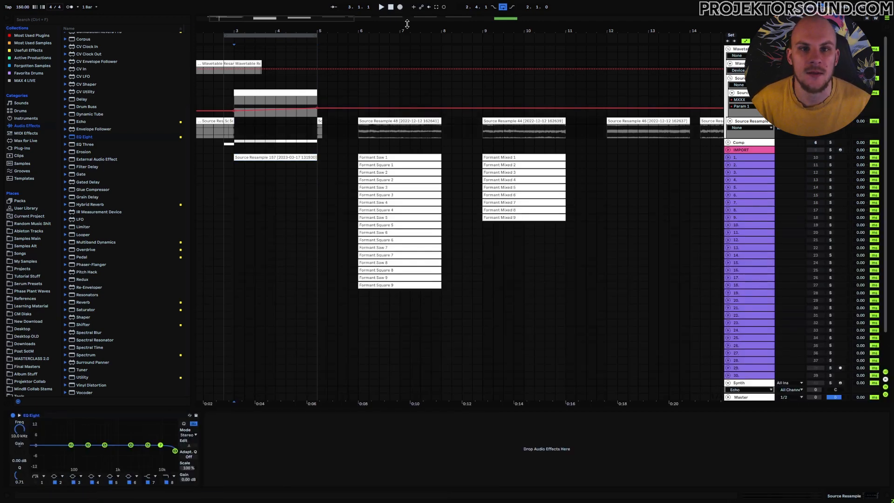
click(400, 7)
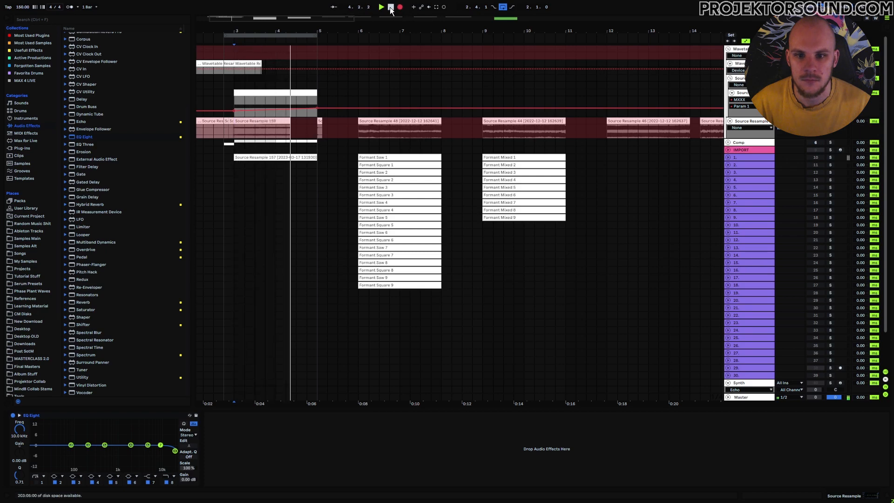
click(391, 7)
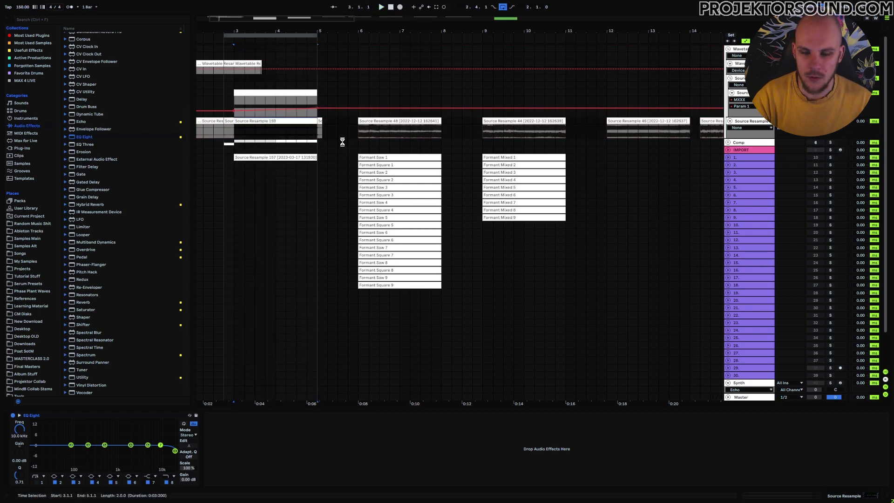
- Reset the Source Resample 159 clip gain to 0 dB and show the Wavetable Resample track's devices
double_click(270, 121)
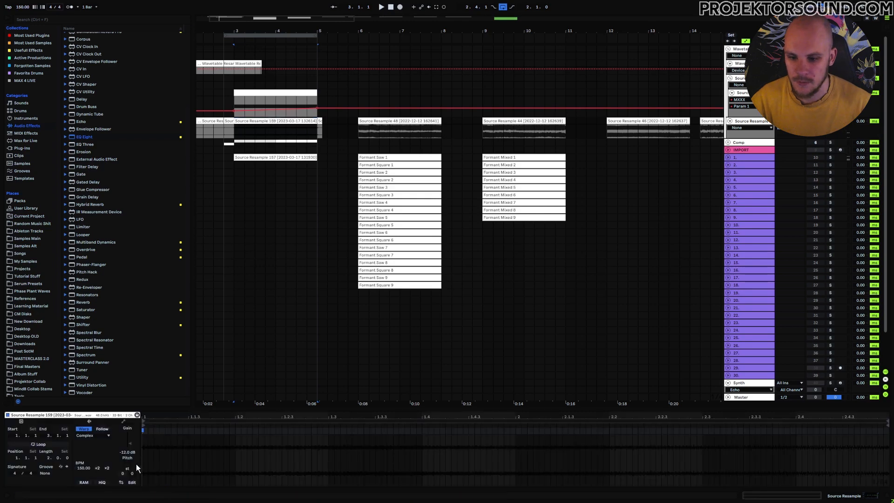
double_click(130, 455)
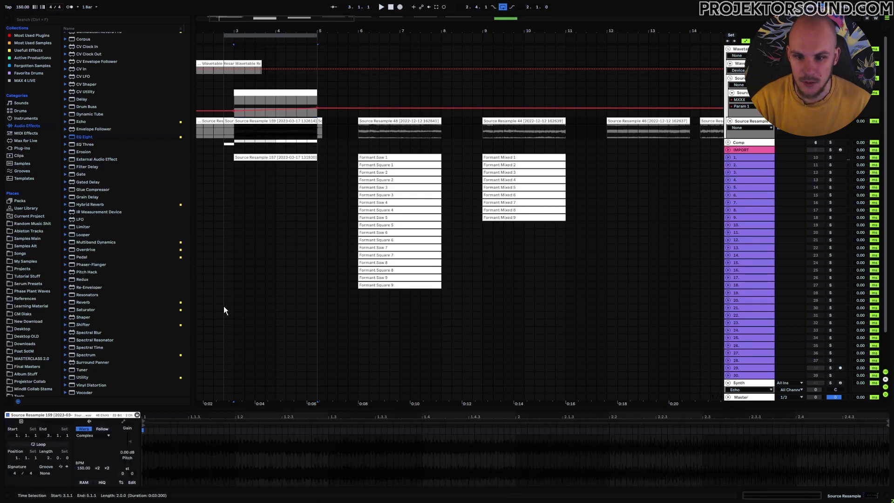
right_click(281, 122)
click(303, 250)
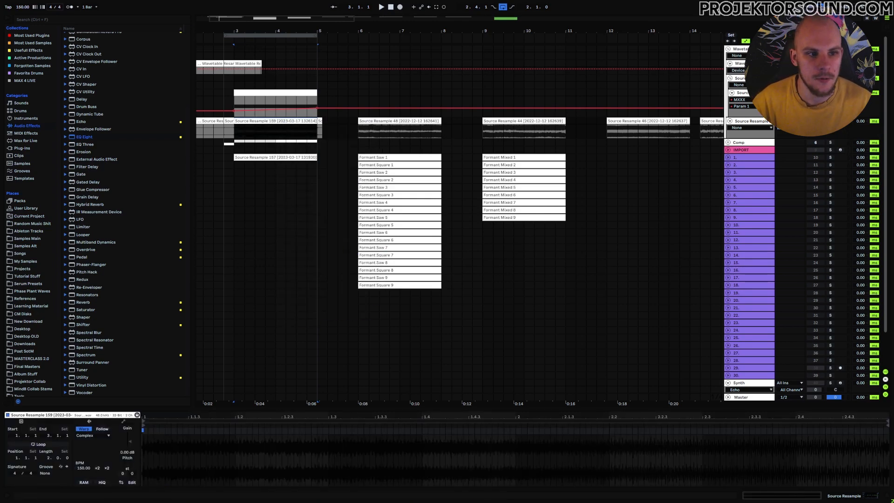
double_click(740, 63)
- Load the Source Resample 159 clip into Phase Plant's wavetable editor as the input sample
click(170, 416)
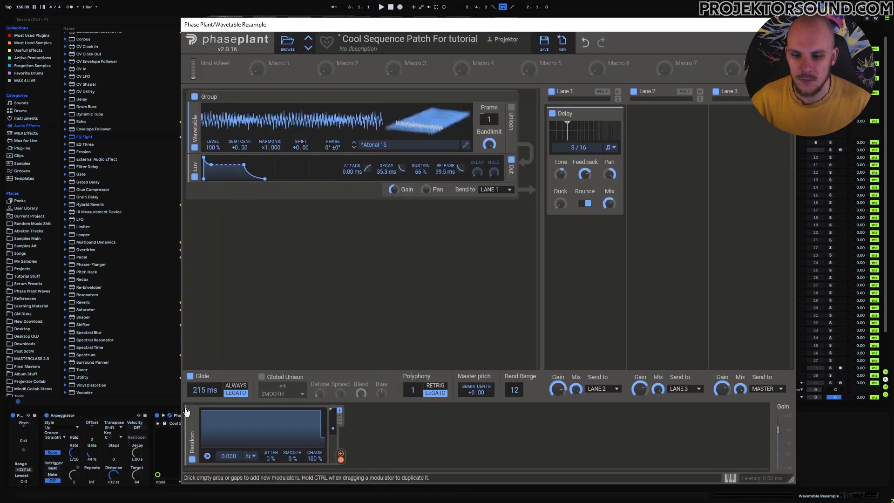
drag(404, 28, 505, 92)
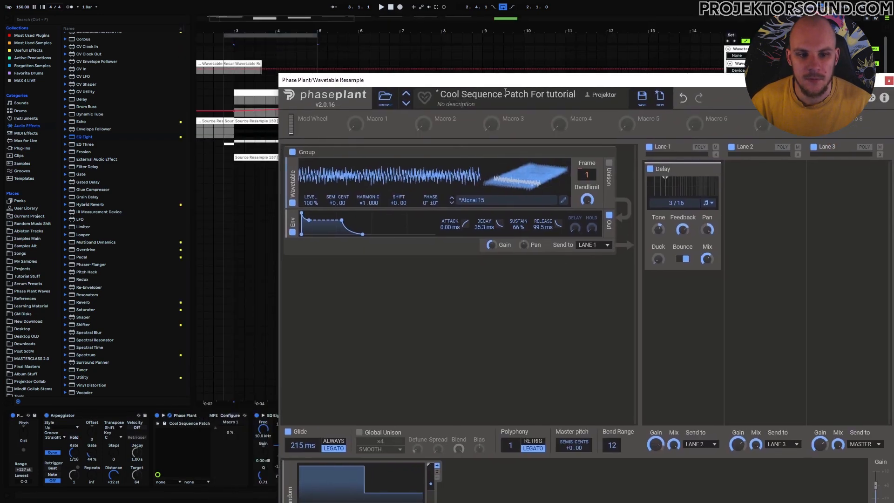
click(563, 200)
mouse_move(351, 49)
mouse_down()
mouse_move(509, 66)
mouse_move(502, 48)
mouse_up()
drag(256, 121, 529, 224)
drag(454, 47, 462, 228)
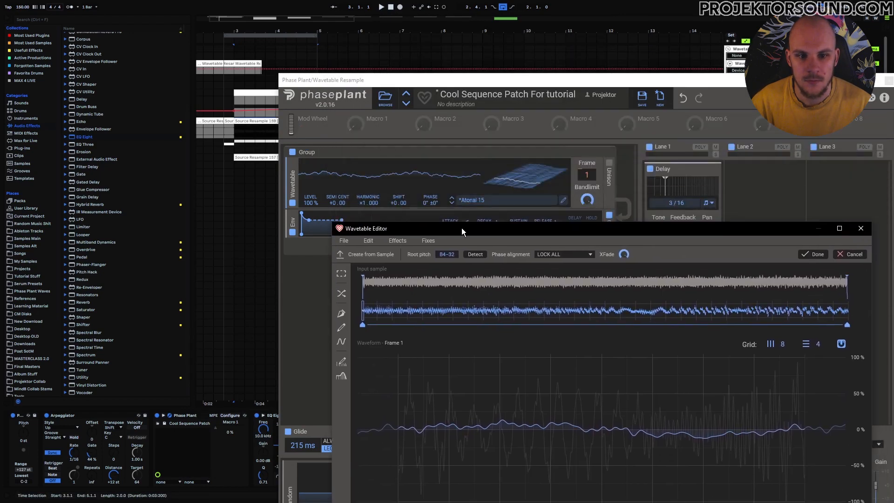
click(587, 183)
drag(543, 232, 524, 174)
- Set the input sample's root pitch to C2 and preview the wavetable frames
double_click(400, 194)
text(C2)
key(Return)
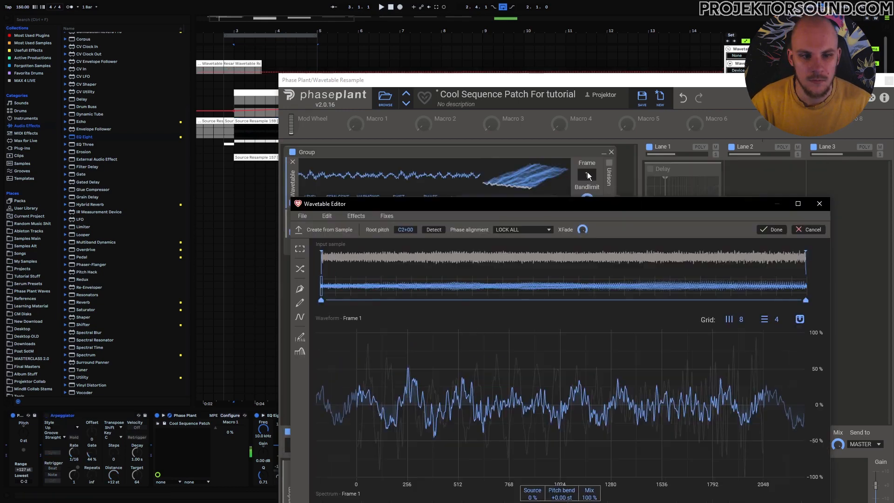
mouse_move(588, 175)
mouse_down()
mouse_move(588, 82)
mouse_move(588, 175)
mouse_up()
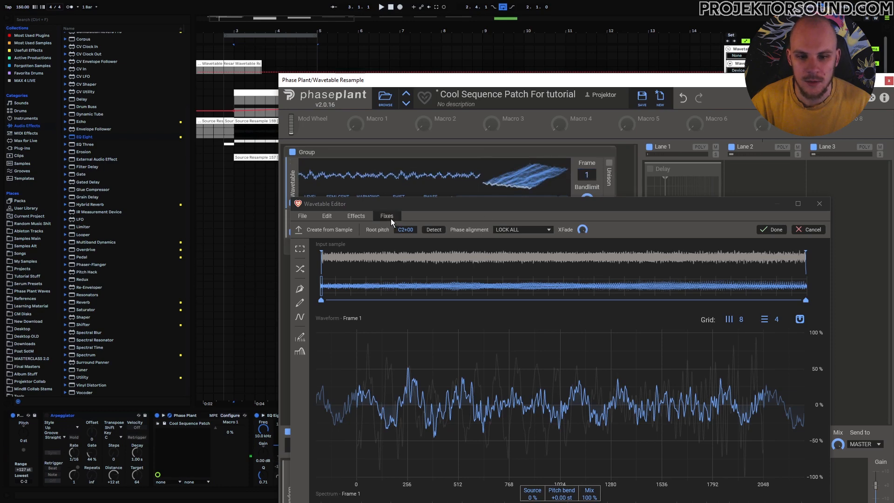
click(516, 230)
- Compare NAIVE, CORRELATE and LOCK ALL phase alignment, settling on LOCK ALL
click(507, 238)
drag(587, 173, 568, 193)
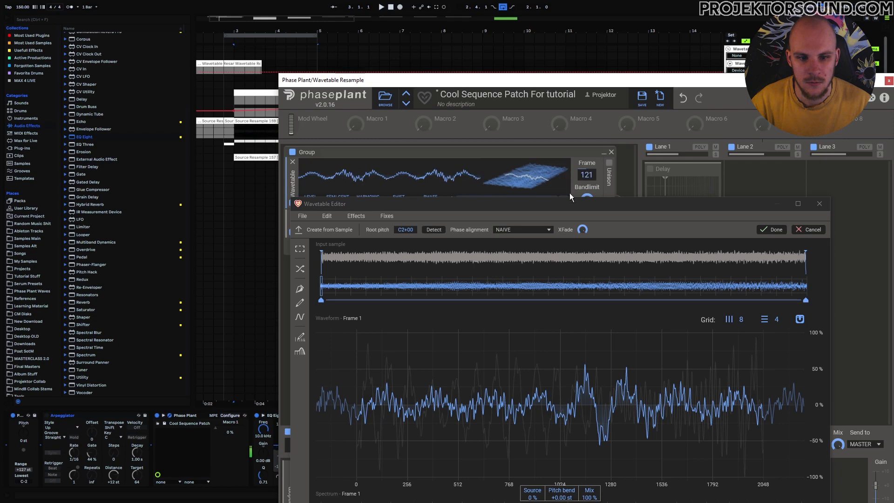
click(503, 233)
click(511, 245)
drag(587, 174, 587, 206)
click(517, 231)
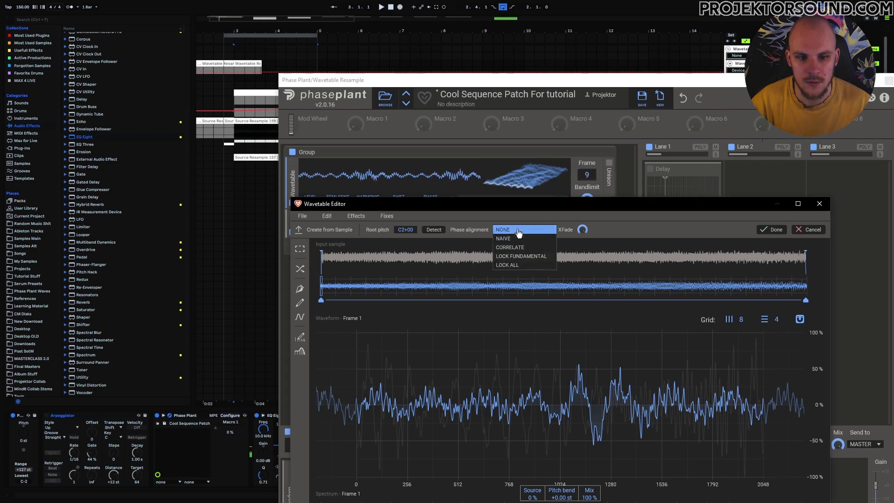
click(522, 265)
drag(581, 174, 581, 123)
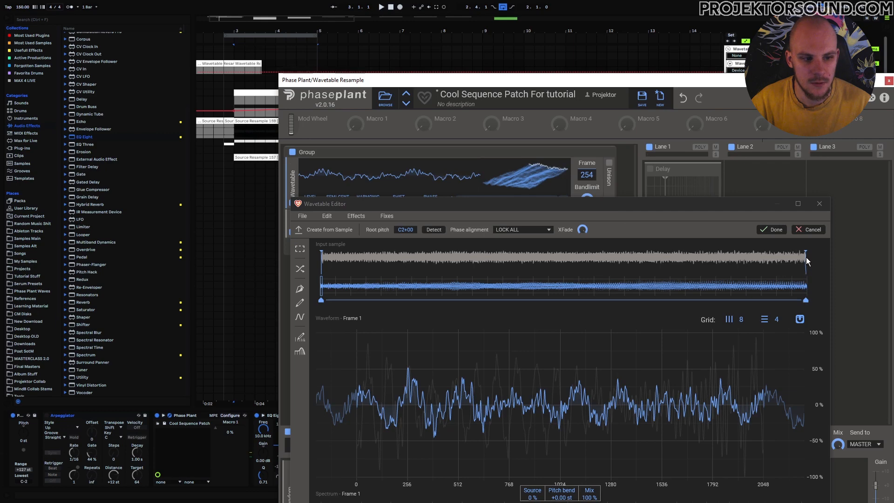
- Trim the input sample's end slightly and apply the Normalize Frame Peak fix
drag(805, 254, 801, 253)
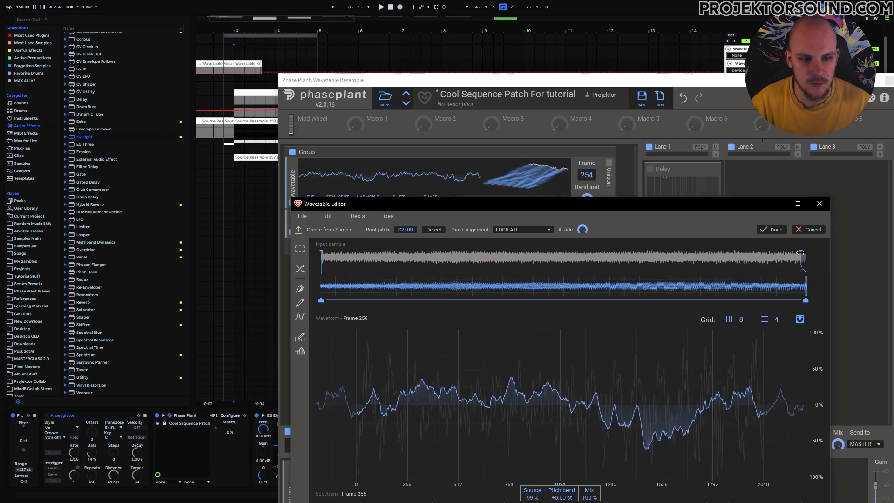
drag(588, 175, 588, 230)
mouse_move(589, 177)
mouse_down()
mouse_move(588, 168)
mouse_move(592, 186)
mouse_up()
click(553, 201)
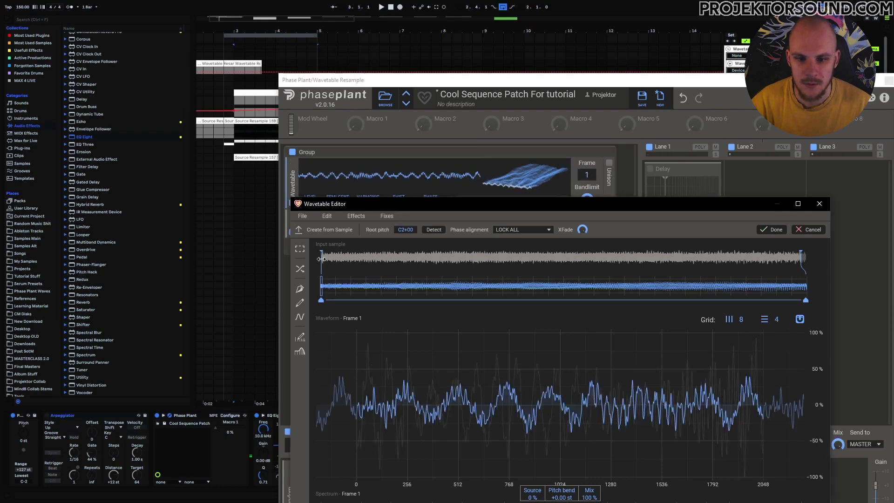
drag(589, 174, 598, 200)
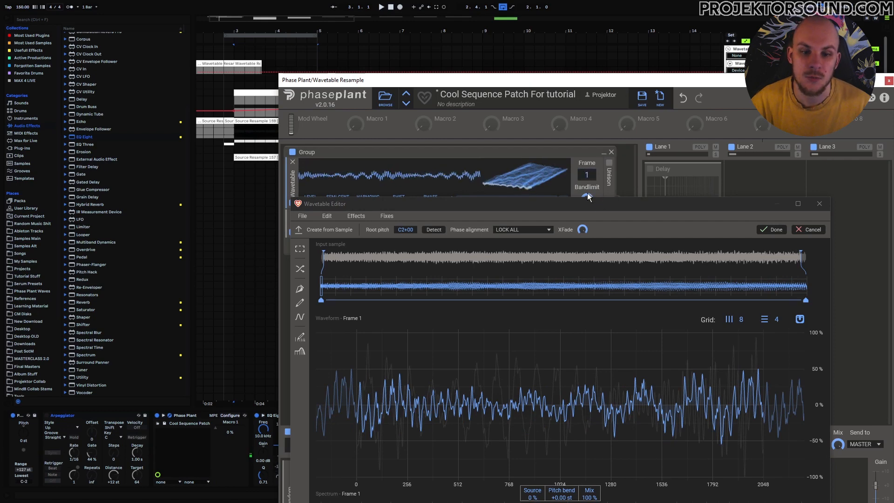
click(386, 216)
click(408, 247)
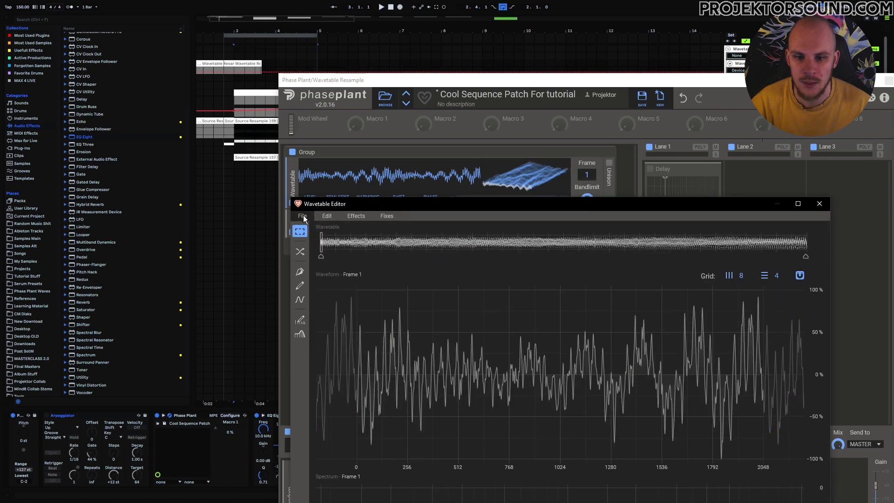
- Save the wavetable under the name Atonal 16 in the ATonal Stuff folder
key(ctrl+s)
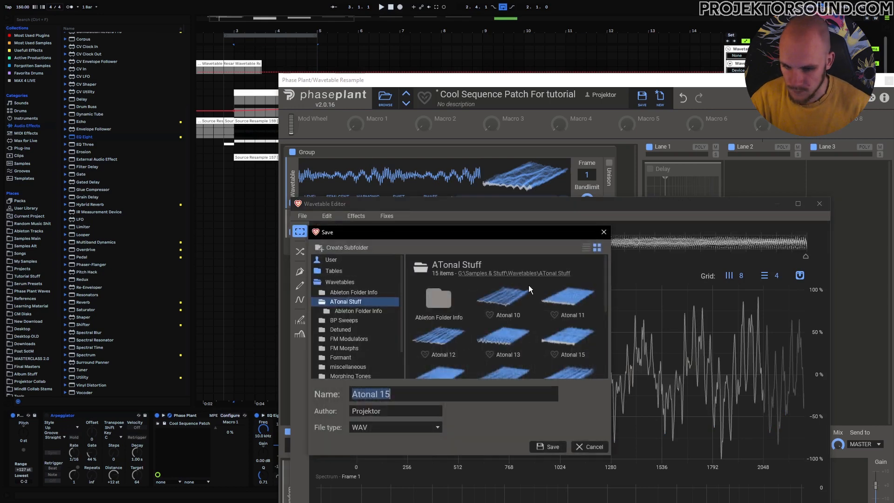
click(406, 395)
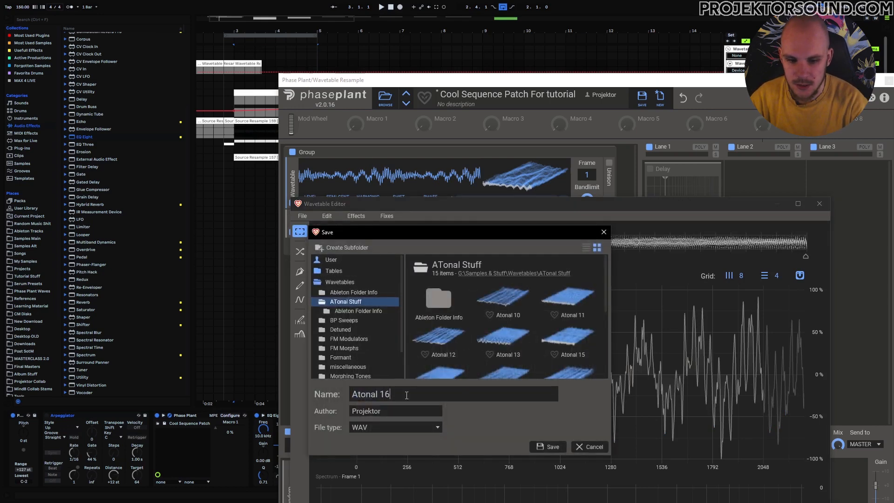
text(6)
key(Return)
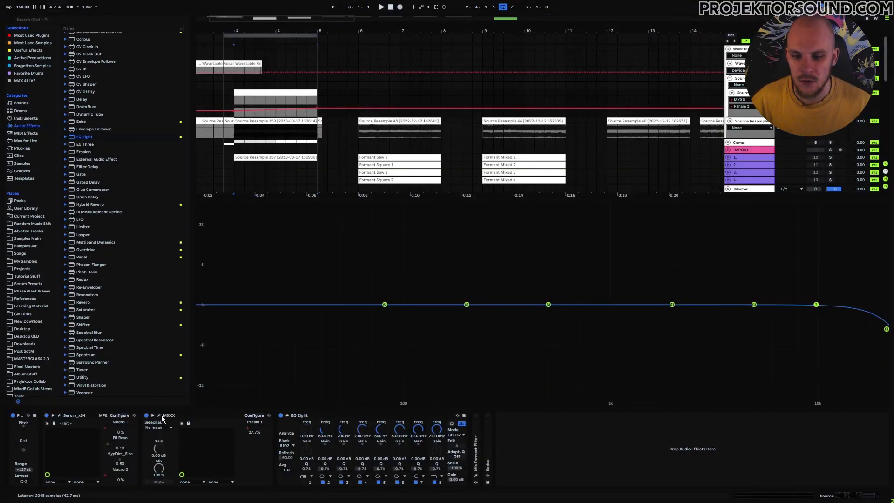
click(159, 416)
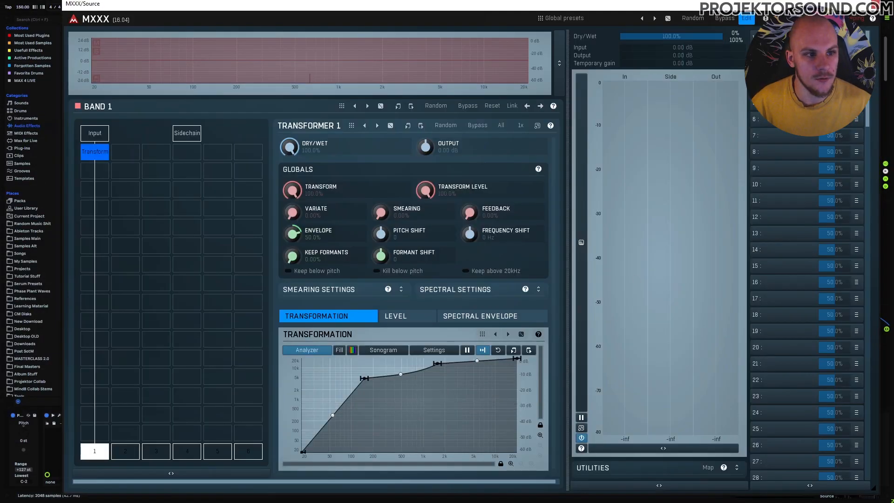
- Open and enlarge MXXX's Multiparameter 1 settings, then inspect the Point 2 X values
click(751, 34)
drag(546, 320, 326, 326)
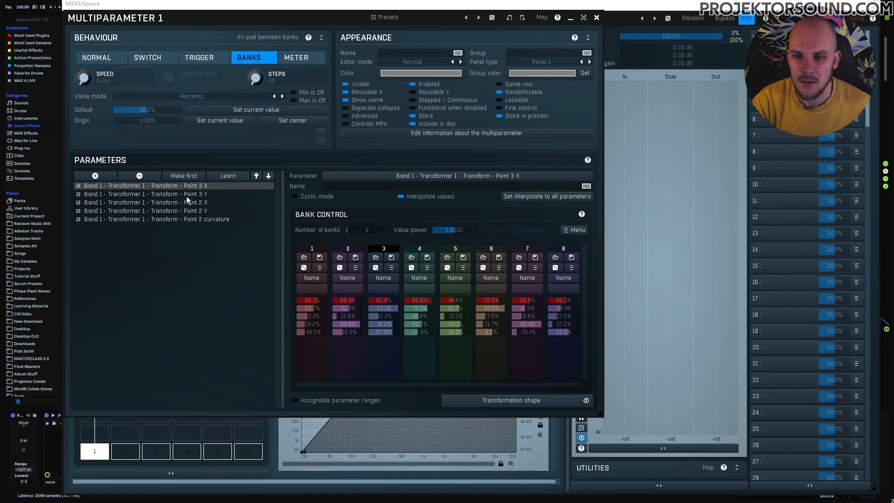
click(189, 202)
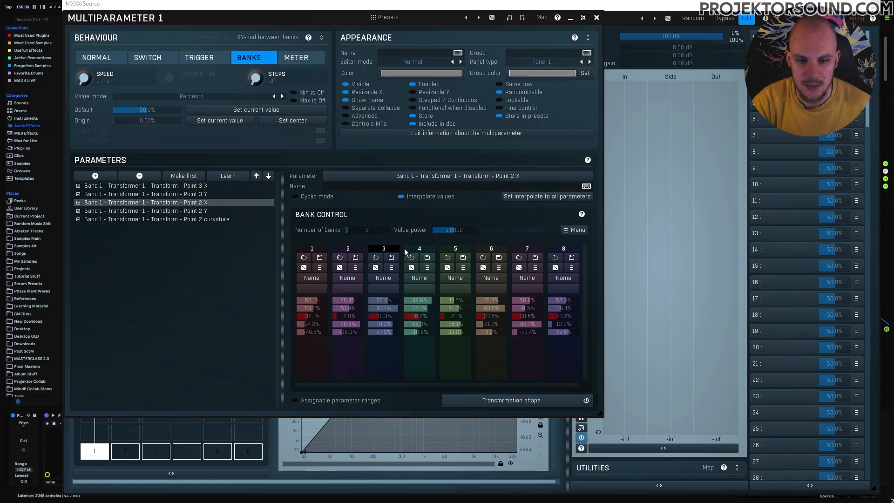
- Drag a mid-range point on Band 1's transformation curve right and slightly down
click(596, 17)
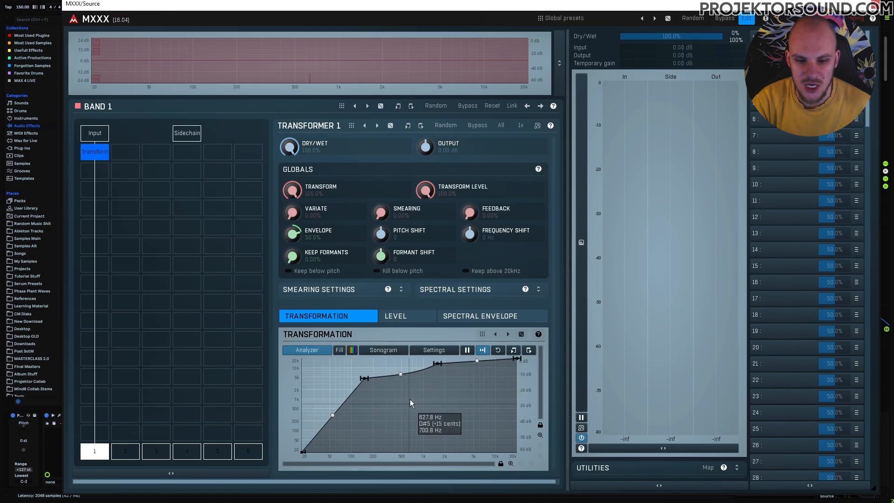
drag(364, 378, 395, 392)
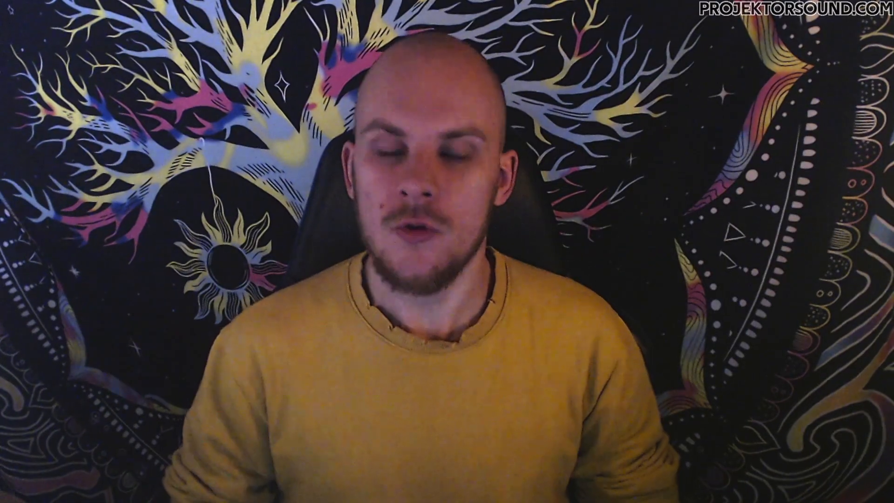